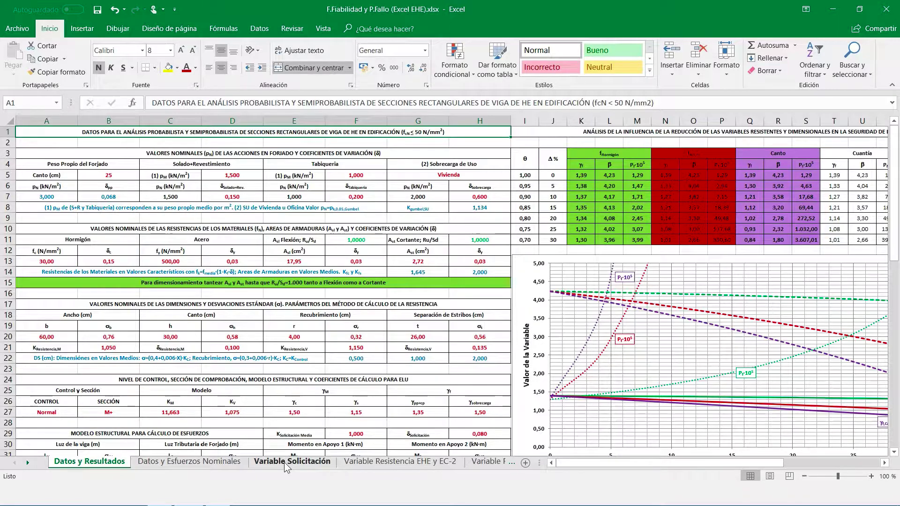
Step: Scroll the sheet tabs until Datos y Resultados is visible again
double_click(25, 464)
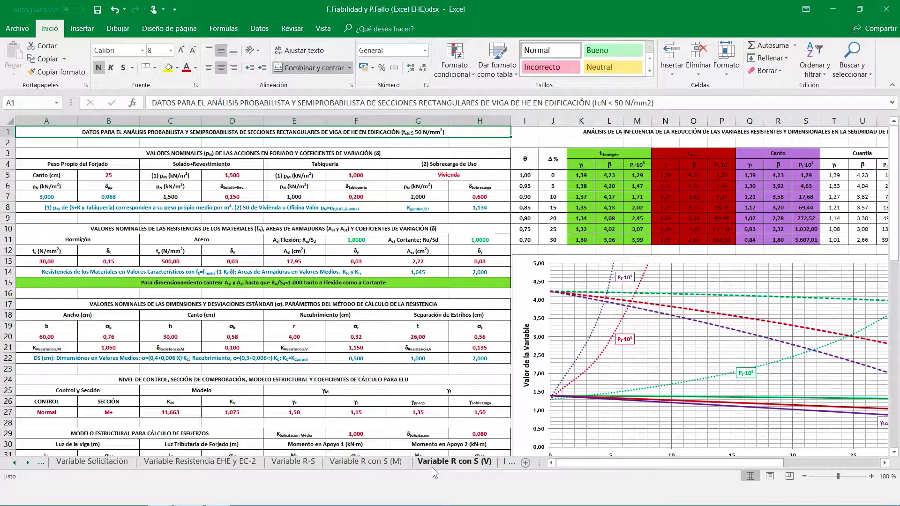
left_click(14, 463)
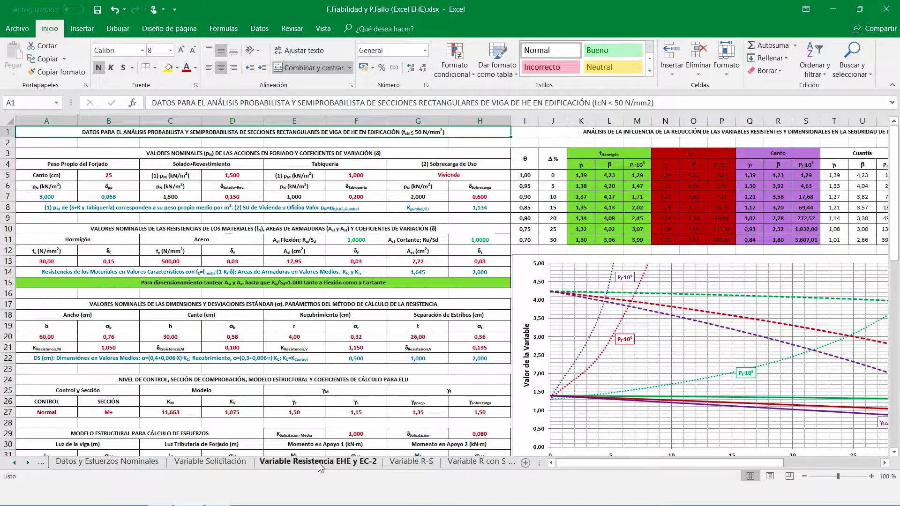
left_click(18, 464)
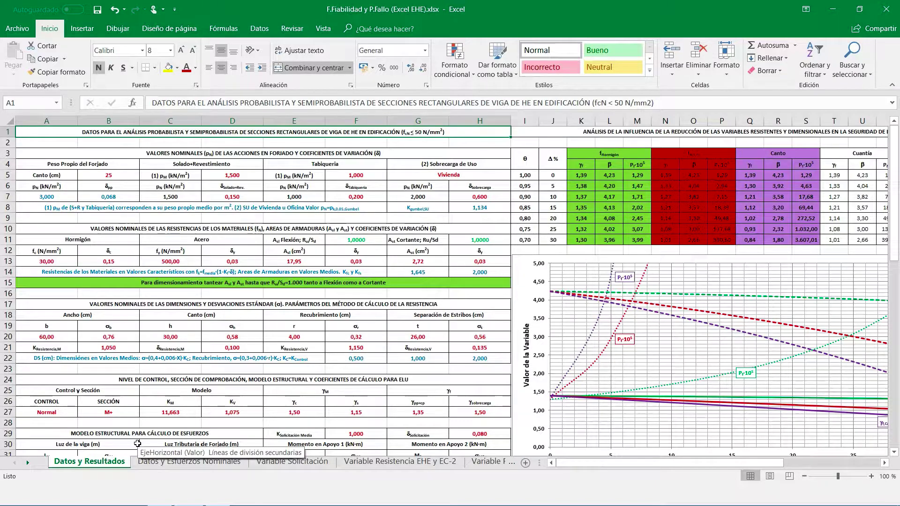
Step: Move down Datos y Resultados past the moment diagram to the shear results, then go to Datos y Esfuerzos Nominales
key("Down")
key("Down")
key("Down")
key("Down")
key("Down")
key("Down")
key("Down")
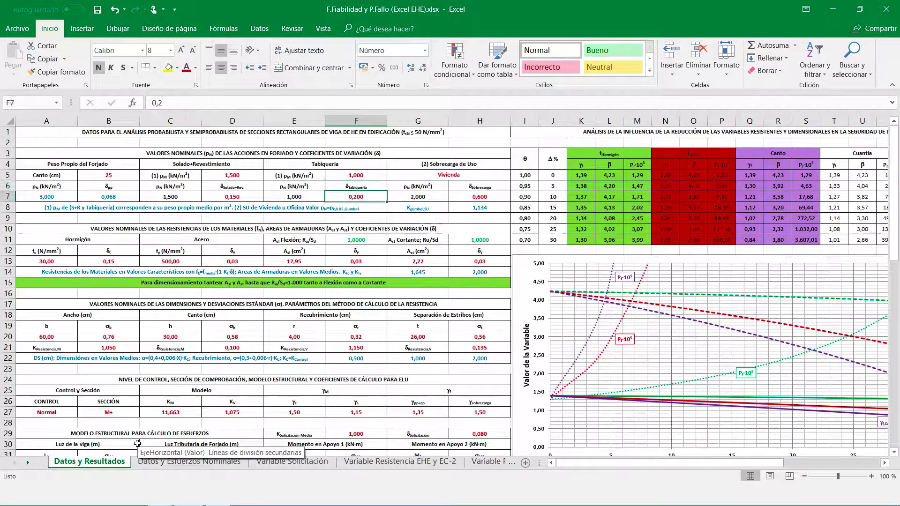
key("Down")
key("Down")
key("Down")
key("Down")
key("Down")
key("Down")
key("Down")
key("Down")
key("Down")
key("Down")
key("Down")
key("Down")
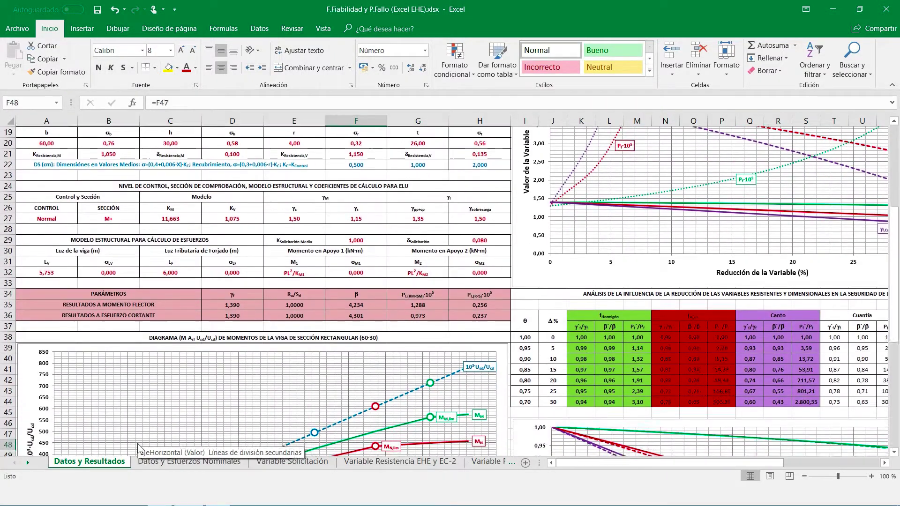
key("Down")
key("Down")
key("Down")
key("Down")
key("Down")
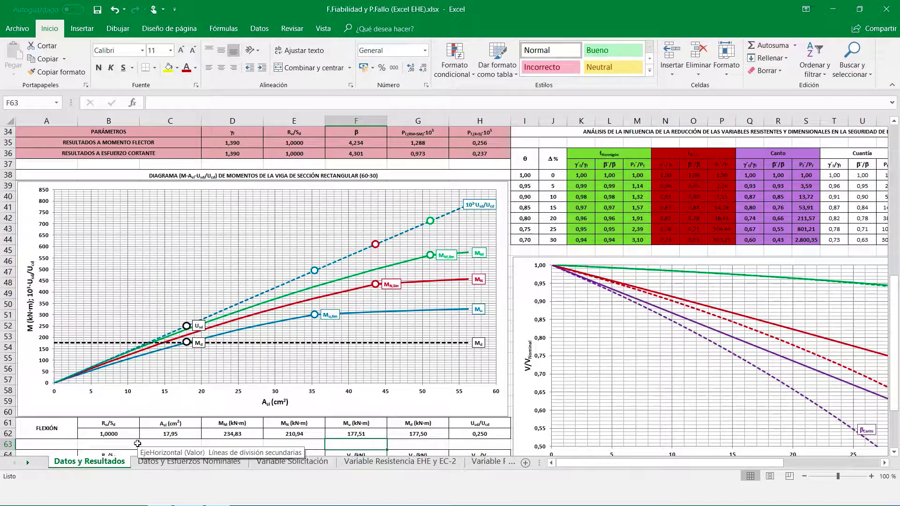
key("Down")
key("Down")
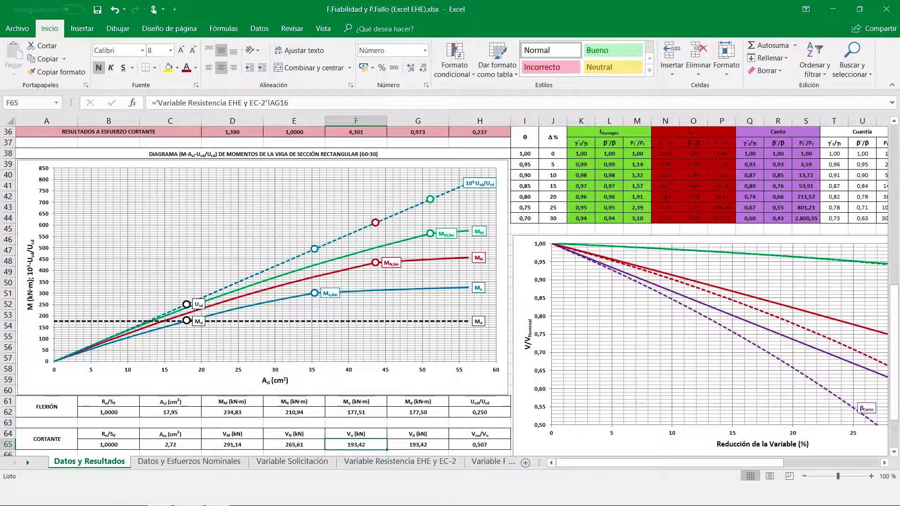
left_click(157, 462)
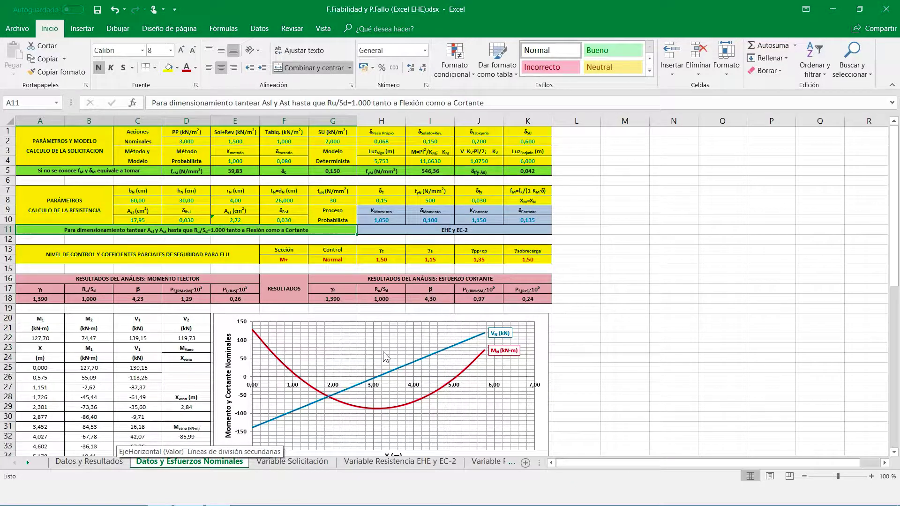
Step: View the Variable Solicitación sheet, then switch to Variable Resistencia EHE y EC-2
left_click(275, 461)
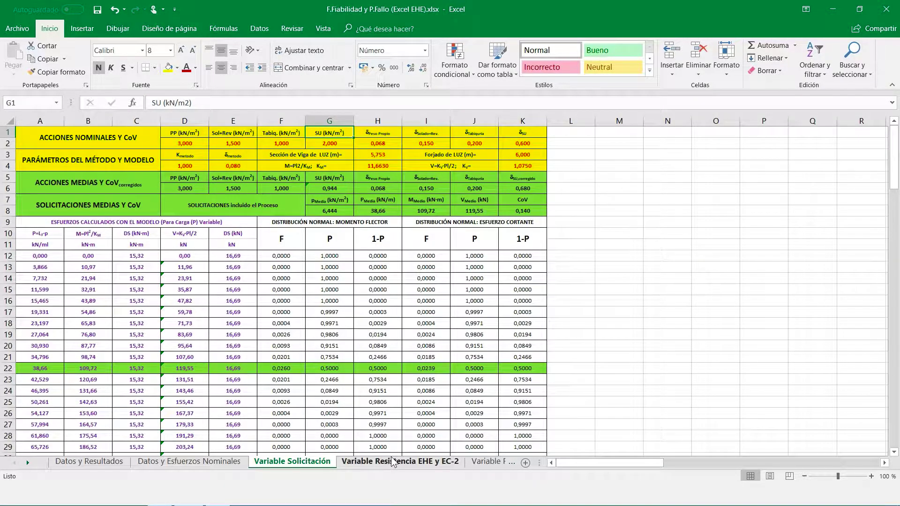
left_click(392, 462)
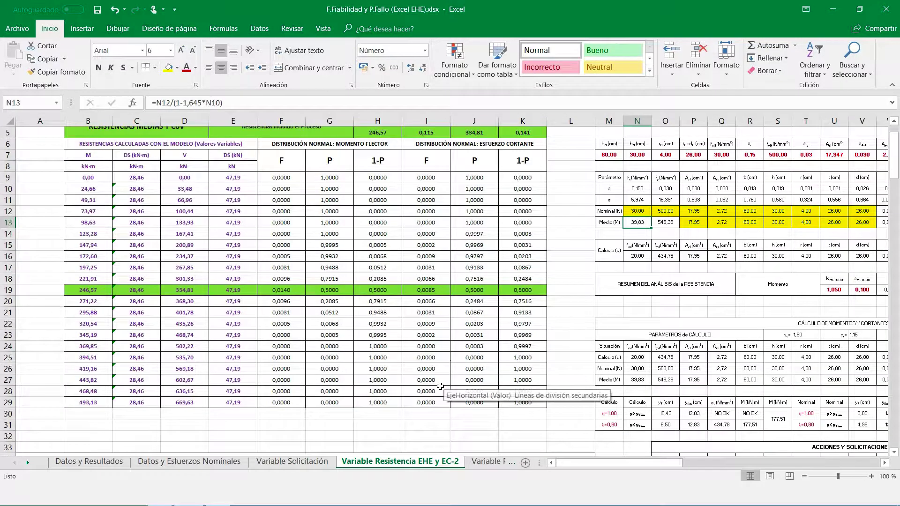
Step: Browse Variable Resistencia EHE y EC-2 down column AJ to the moment and shear calculations and charts
key("Up")
key("Up")
key("Up")
key("Up")
key("Up")
key("Up")
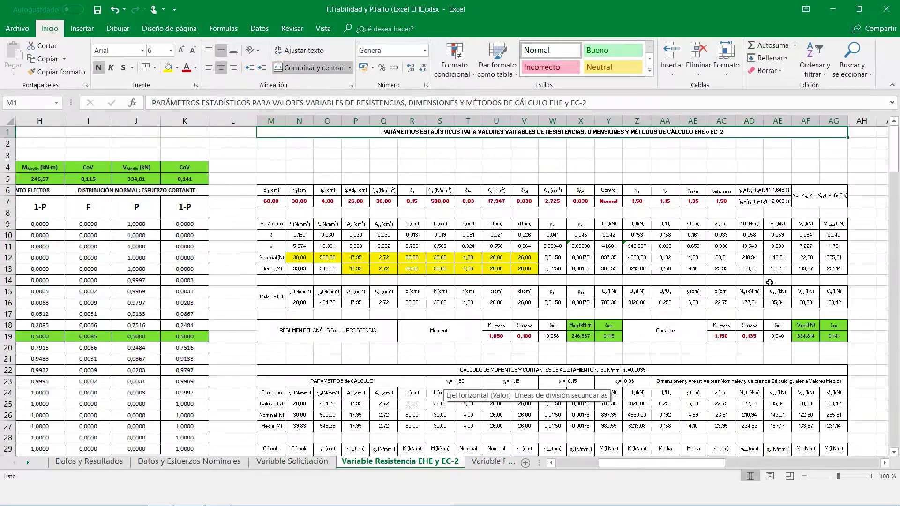
key("Left")
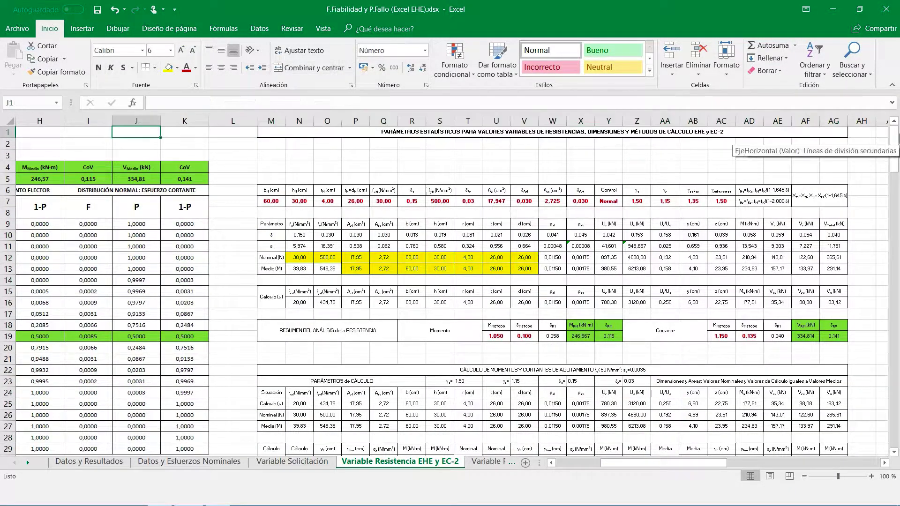
key("Left")
key("Left")
key("Left")
key("Left")
key("Left")
key("Left")
key("Left")
key("Left")
key("Left")
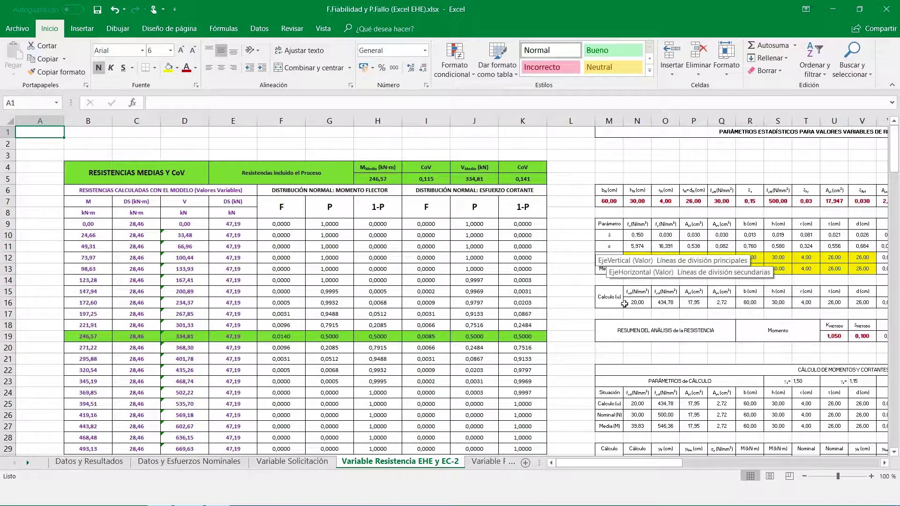
key("Right")
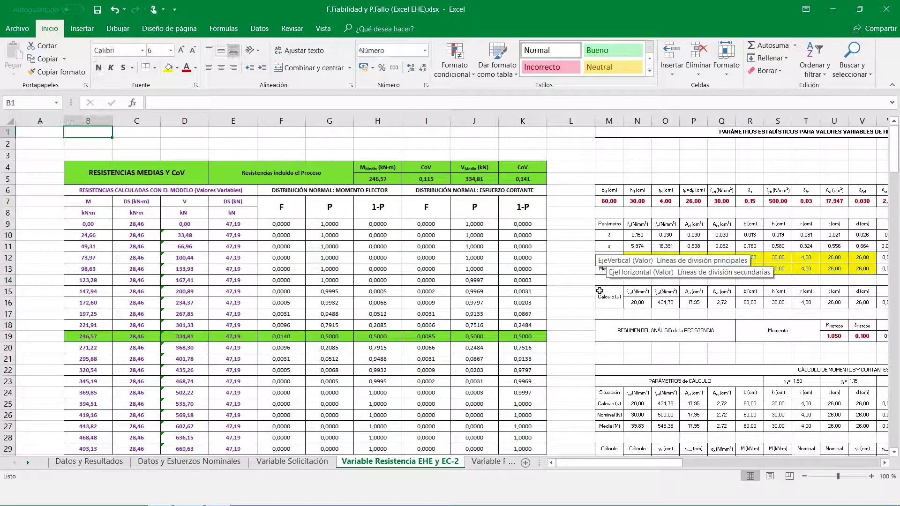
key("Right")
key("Right")
key("Right")
key("Right")
key("Right")
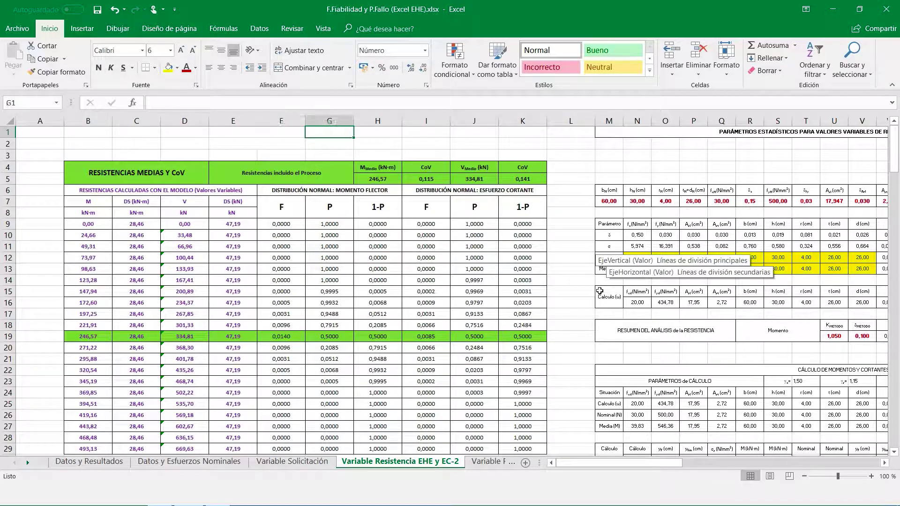
key("Right")
key("Right")
key("Right")
key("Right")
key("Right")
key("Right")
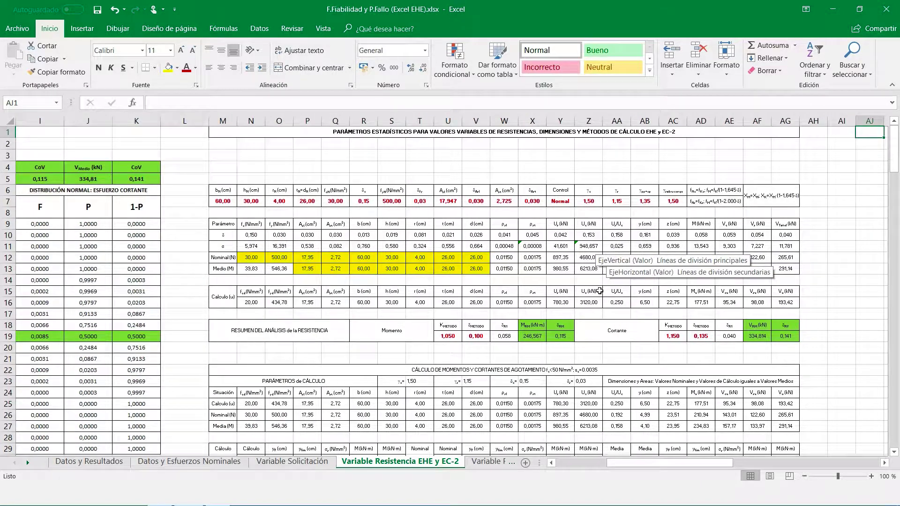
key("Down")
key("Down")
key("Down")
key("Down")
key("Down")
key("Down")
key("Down")
key("Down")
key("Down")
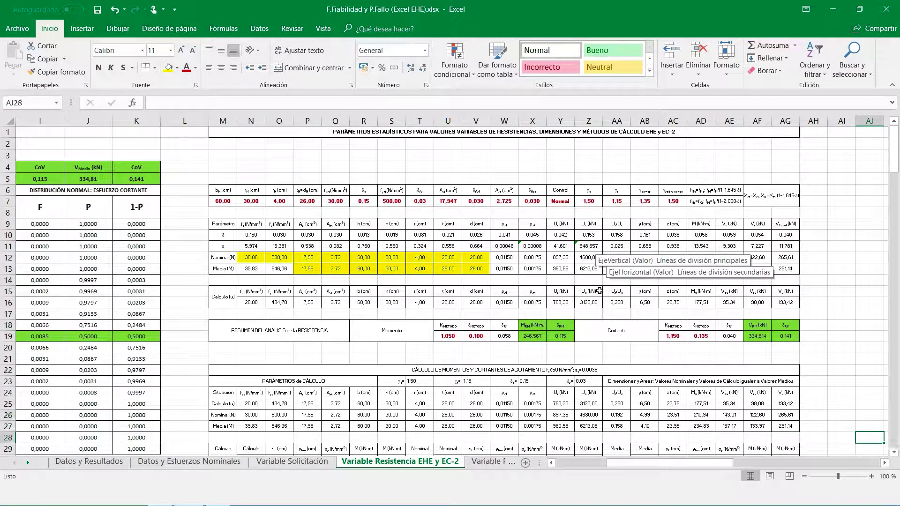
key("Down")
key("Down")
key("Down")
key("Down")
key("Down")
key("Down")
key("Down")
key("Down")
key("Down")
key("Down")
key("Down")
key("Down")
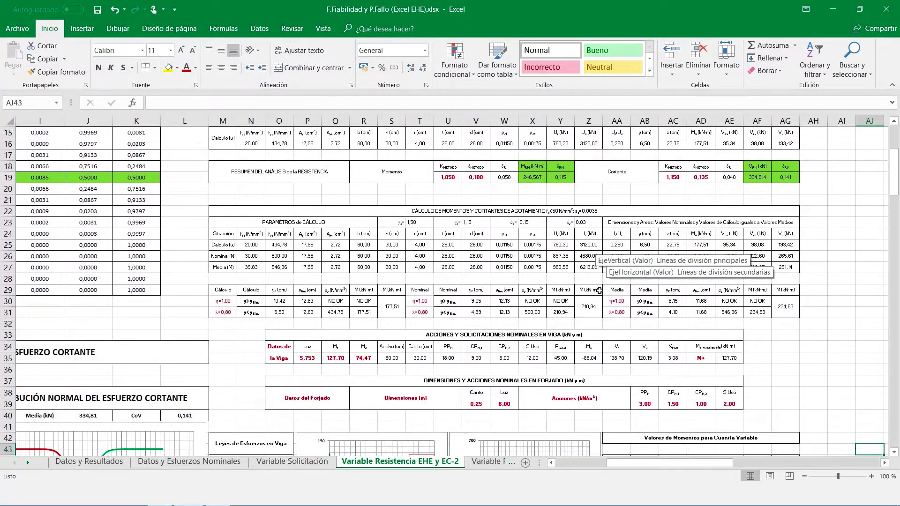
key("Down")
key("Down")
key("Down")
key("Down")
key("Down")
key("Down")
key("Down")
key("Down")
key("Down")
key("Down")
key("Down")
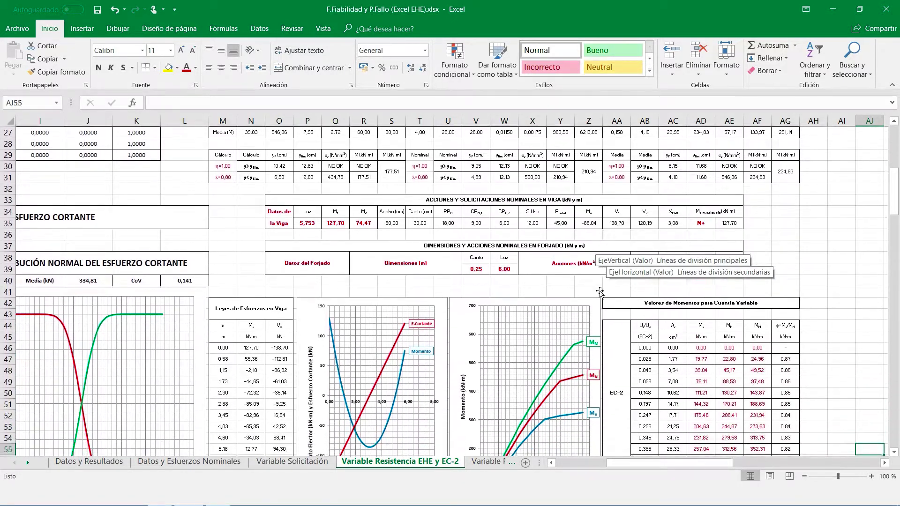
key("Down")
key("Down")
key("Down")
key("Down")
key("Down")
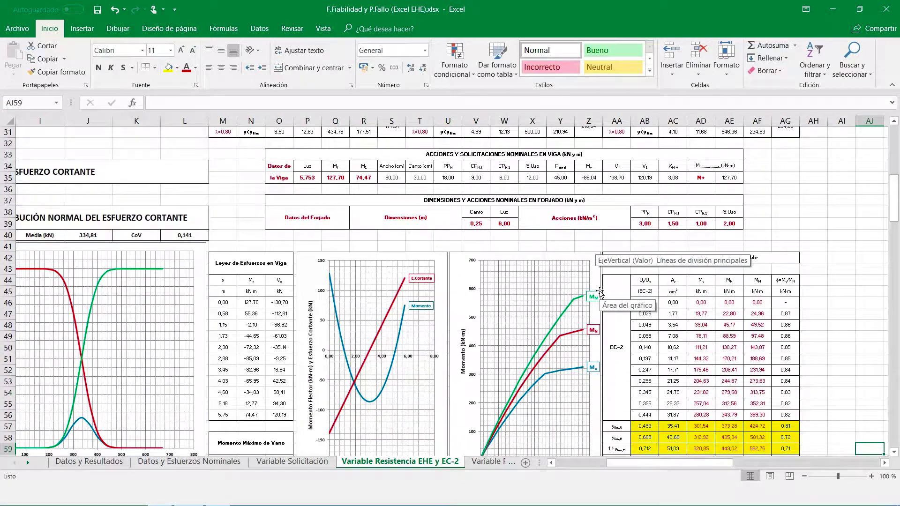
key("Down")
key("Down")
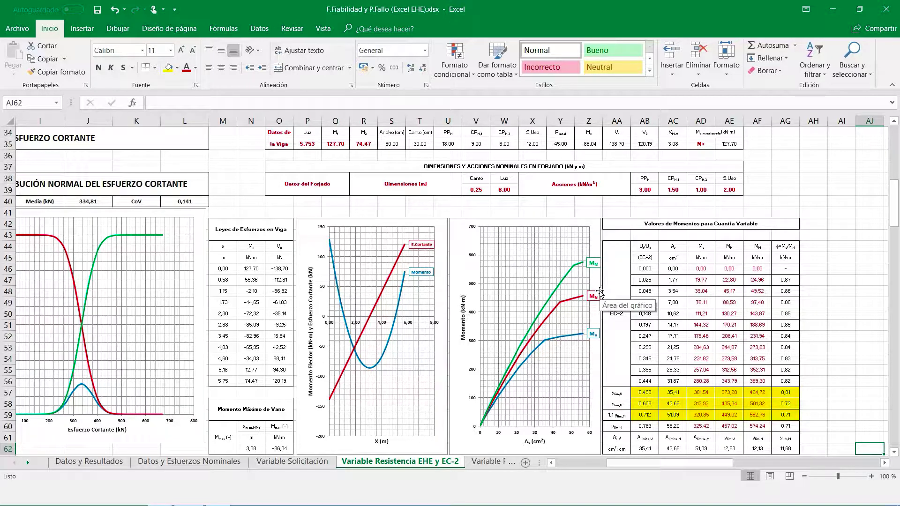
Step: Check the moment value in cell AD47, then return to column A
left_click(701, 280)
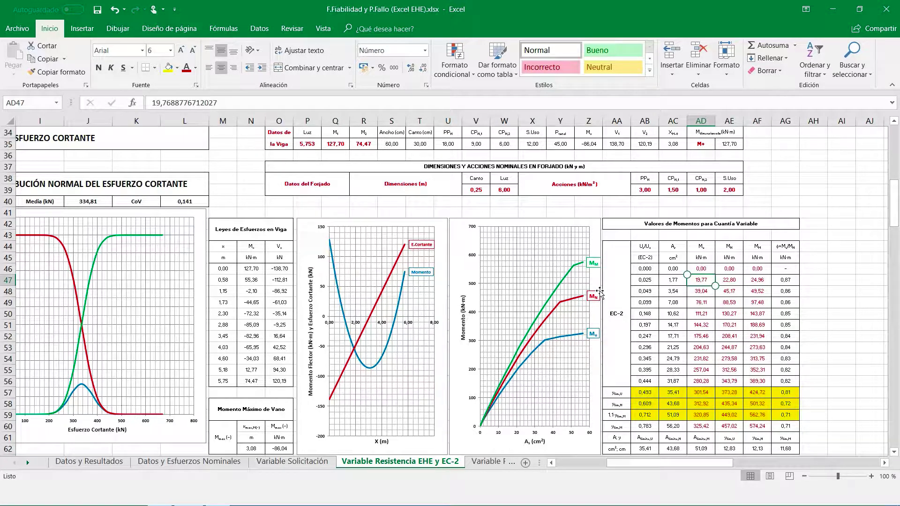
key("Left")
key("Left")
key("Left")
key("Home")
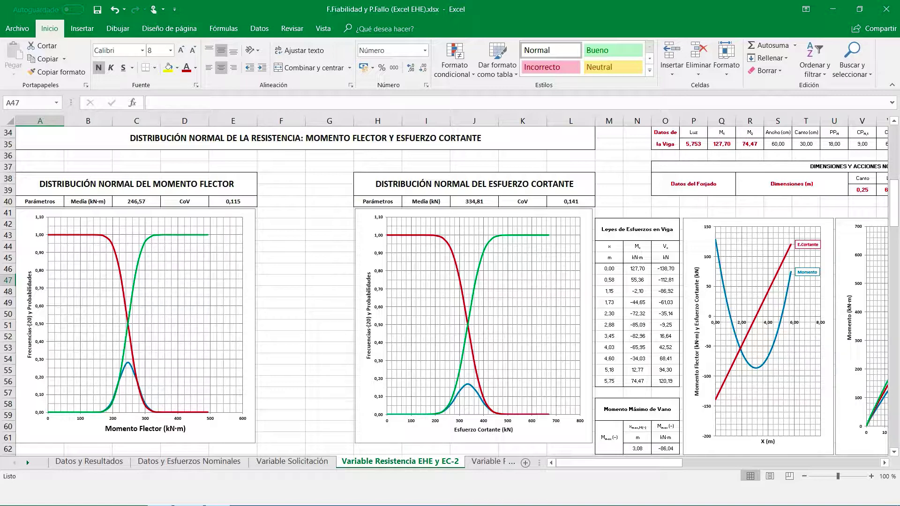
Step: On Variable R-S, step through the R−S table (β 4,23 moment, 4,30 shear) to the charts and back
left_click(473, 462)
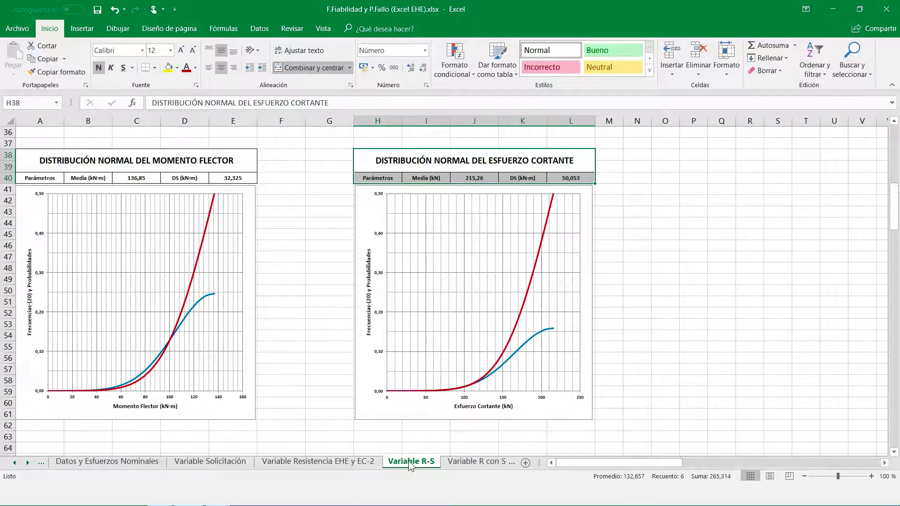
key("ctrl+Up")
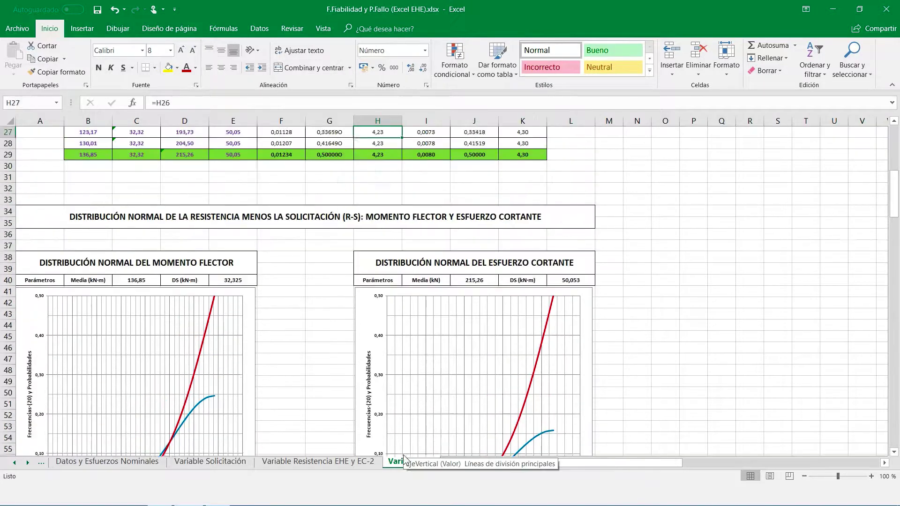
key("ctrl+Up")
key("ctrl+Up")
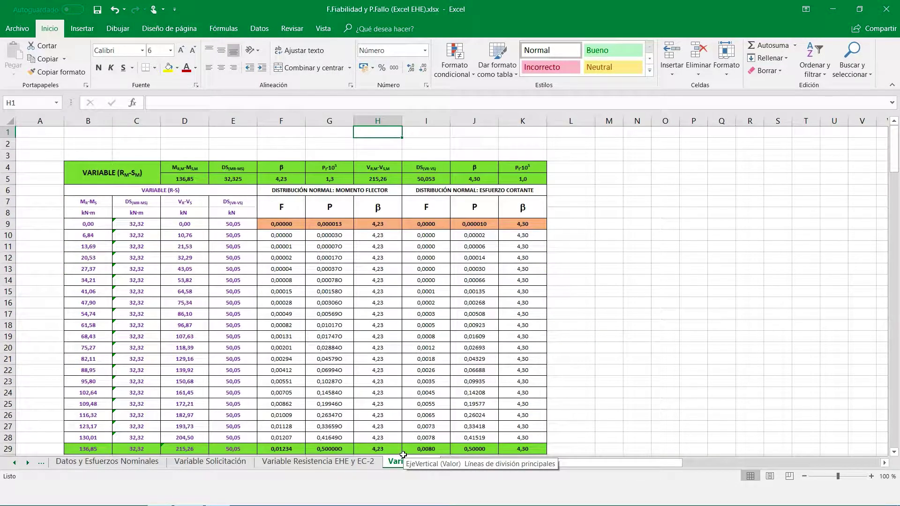
key("Down")
key("Down")
key("Down")
key("Down")
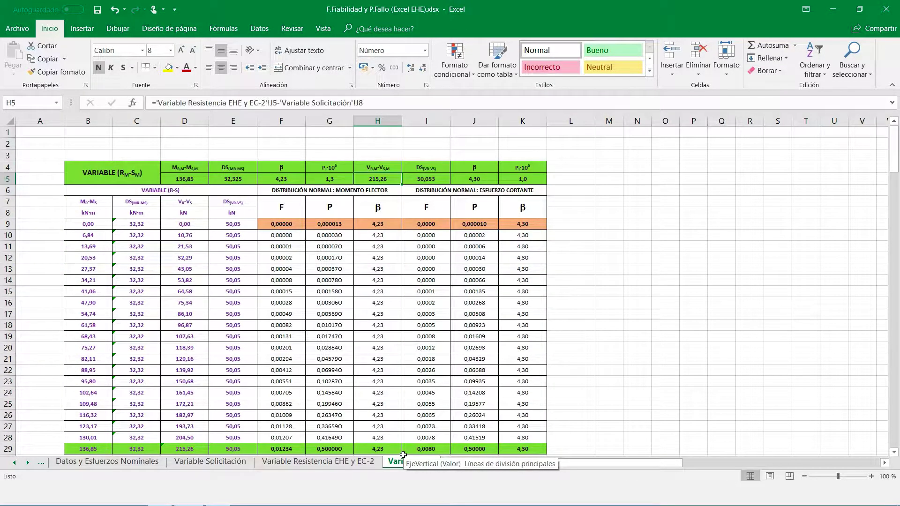
key("Down")
key("Down")
key("ctrl+Down")
key("ctrl+Down")
key("Down")
key("Down")
key("Down")
key("Down")
key("Down")
key("Down")
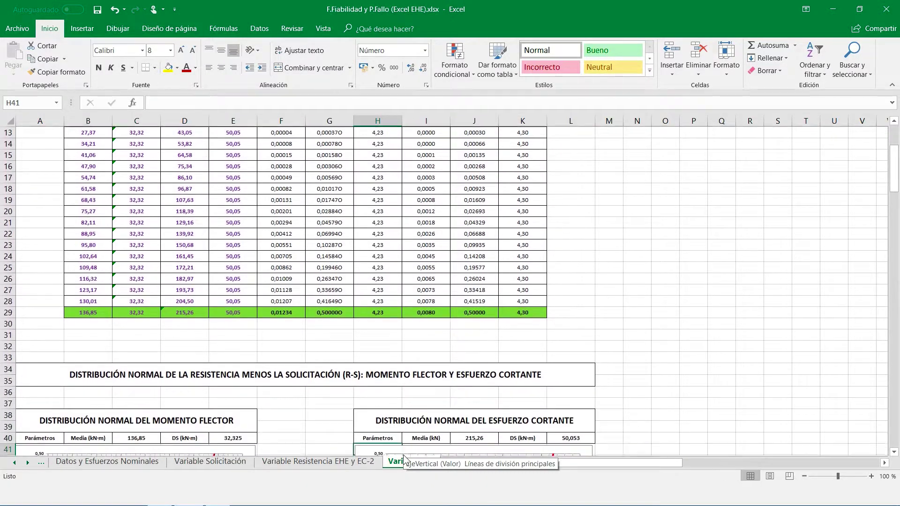
key("Down")
key("Down")
key("Down")
key("Down")
key("Down")
key("Down")
key("Down")
key("Down")
key("Down")
key("Down")
key("Down")
key("Down")
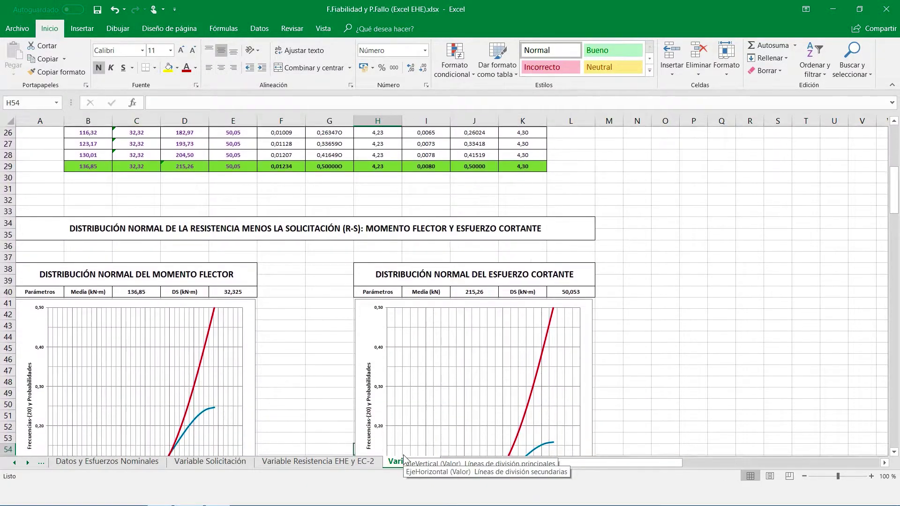
key("Down")
key("Down")
key("Down")
key("Down")
key("Down")
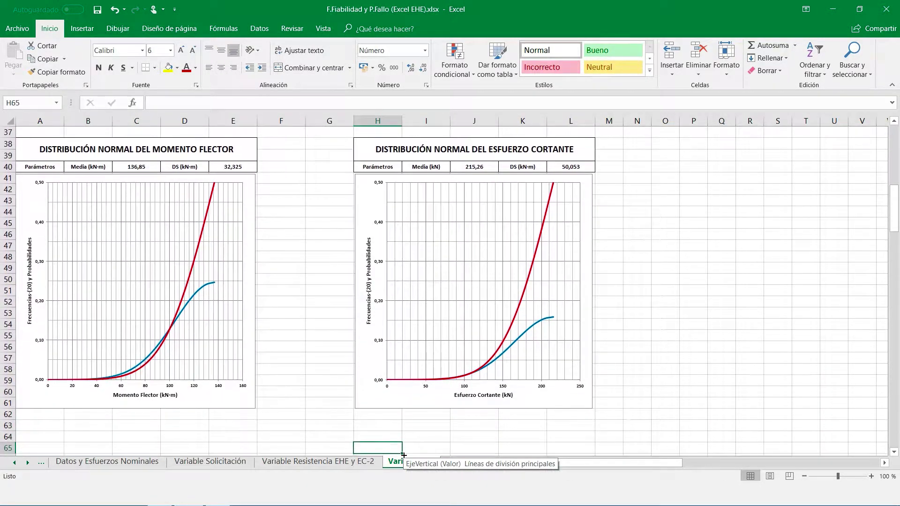
key("ctrl+Up")
key("ctrl+Up")
key("ctrl+Up")
key("ctrl+Up")
key("ctrl+Up")
key("ctrl+Up")
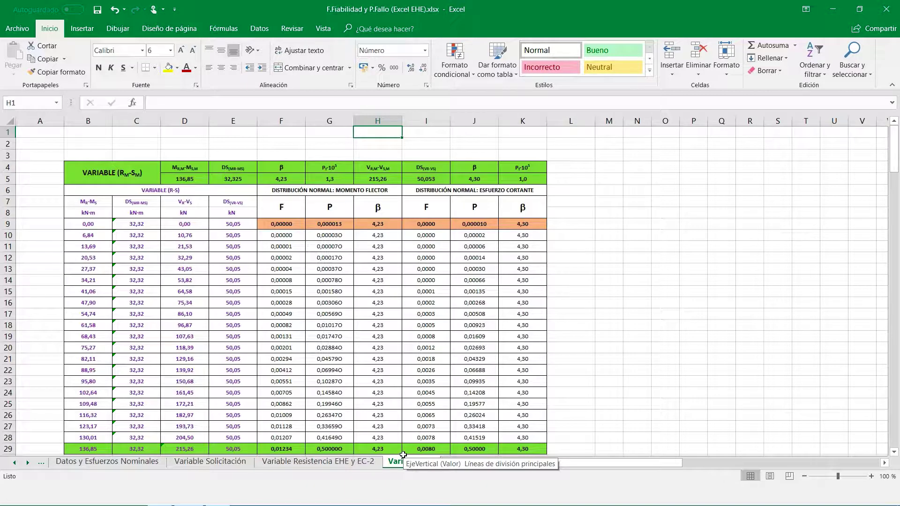
Step: On Variable R con S (M), verify cell L2 (=L13) shows the 0,256 peak failure probability
left_click(472, 466)
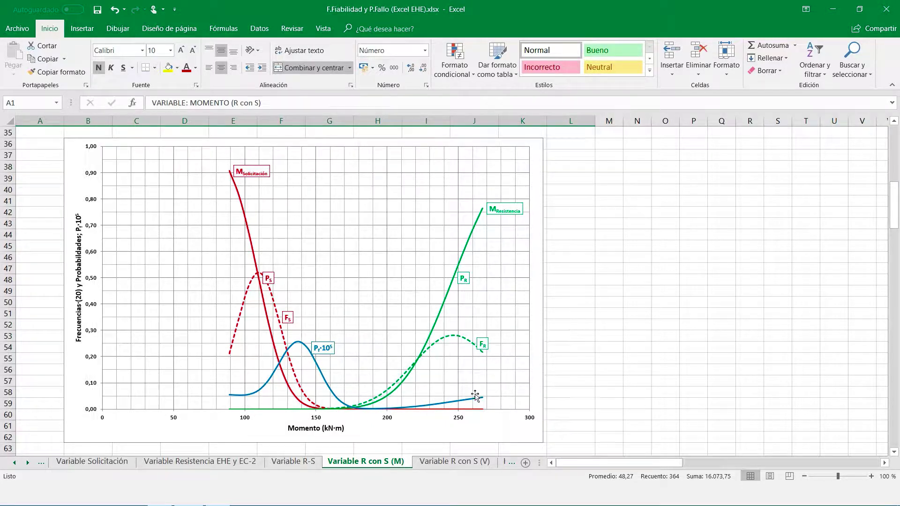
scroll(471, 396, "right", 1)
key("ctrl+Home")
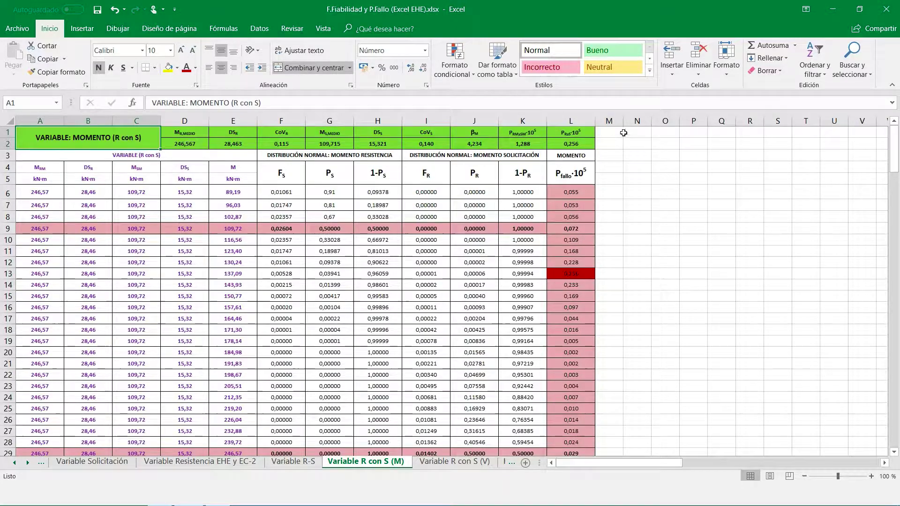
left_click(570, 143)
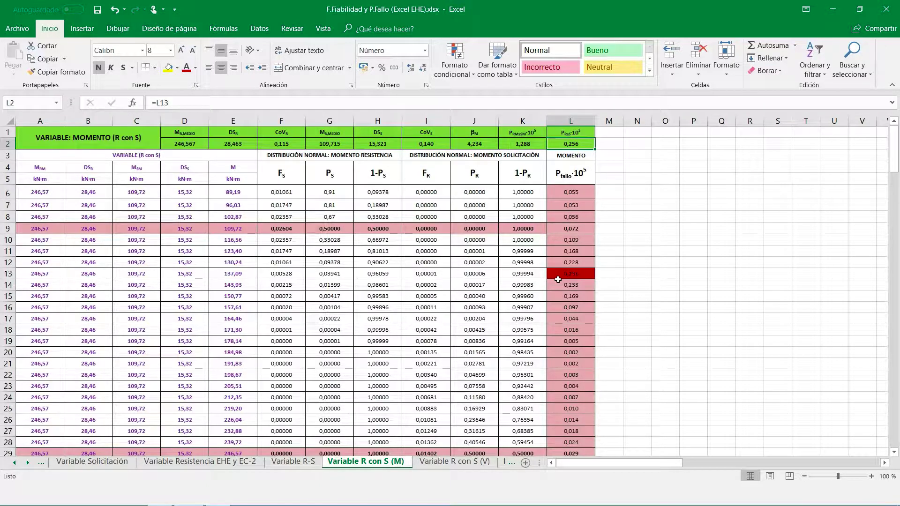
left_click(646, 262)
Step: On Variable R con S (V), verify cell L2 (=L11) gives the 0,237 shear failure probability
left_click(483, 463)
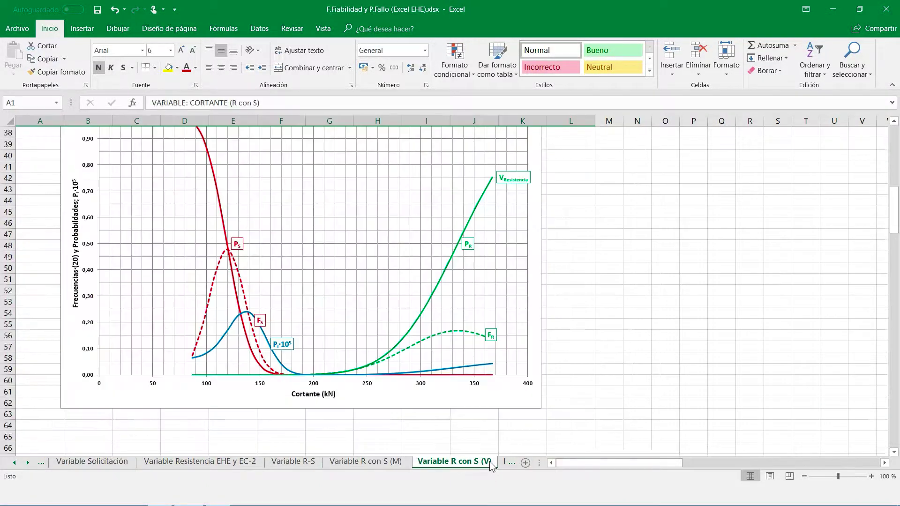
scroll(808, 455, "up", 12)
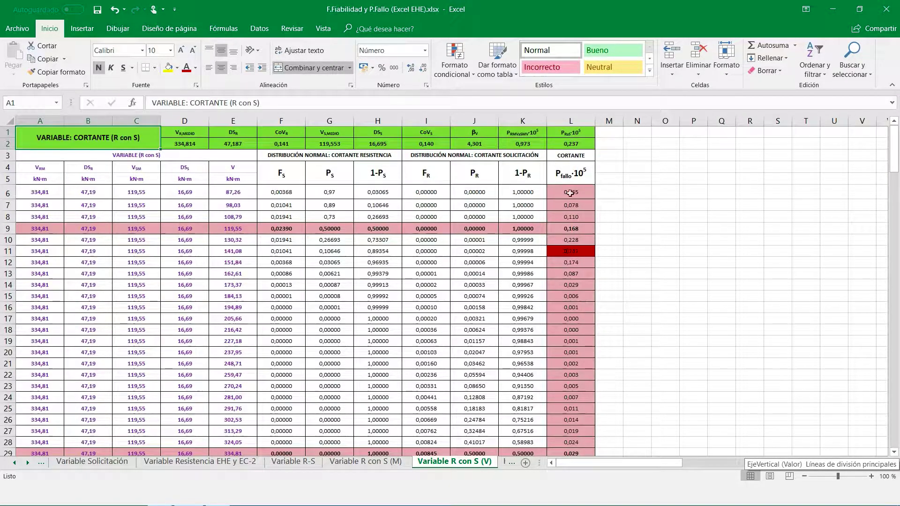
left_click(566, 142)
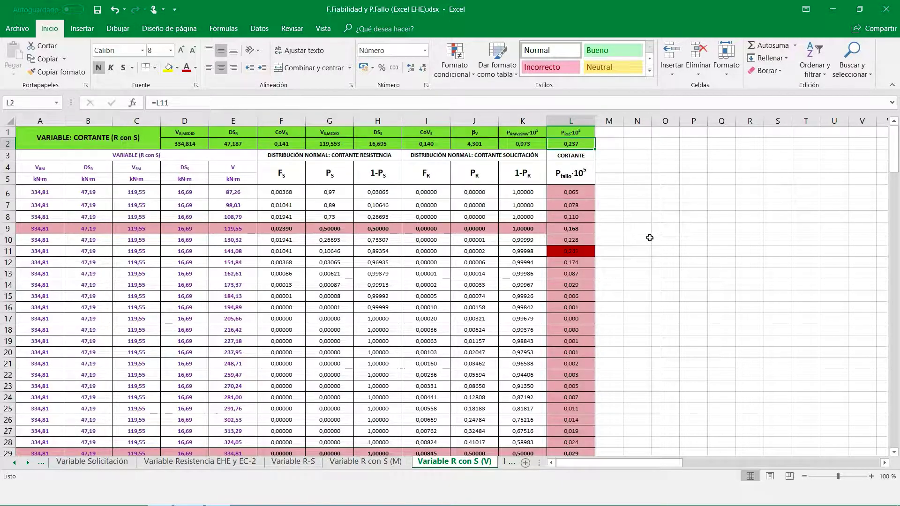
left_click(503, 462)
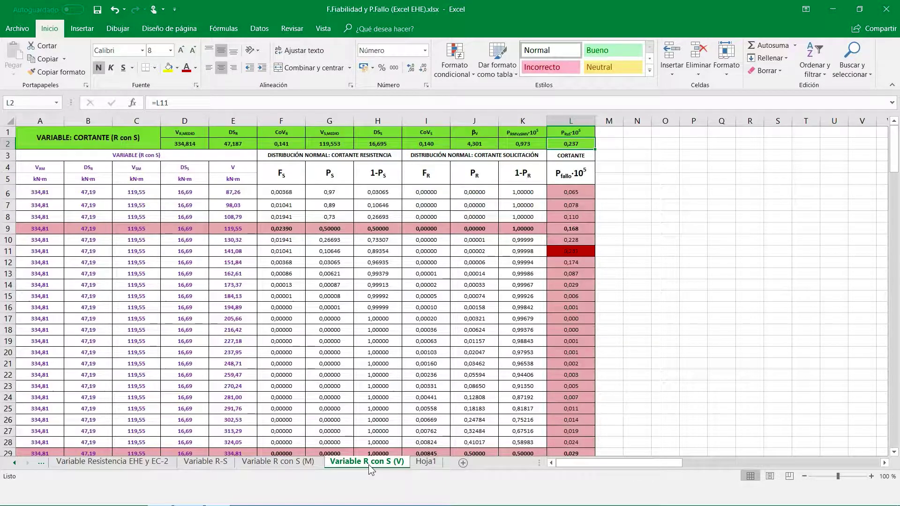